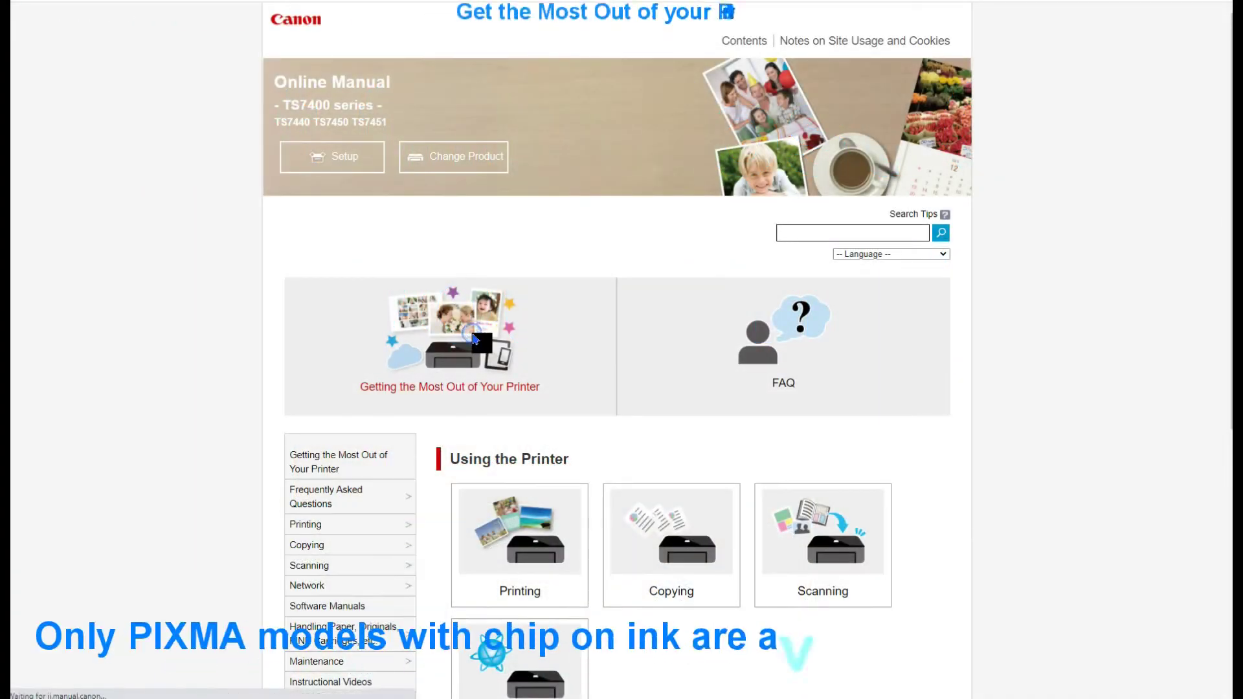
Open the Getting the Most Out of Your Printer guide and show all tips
{"action": "left_click", "coordinate": [476, 340]}
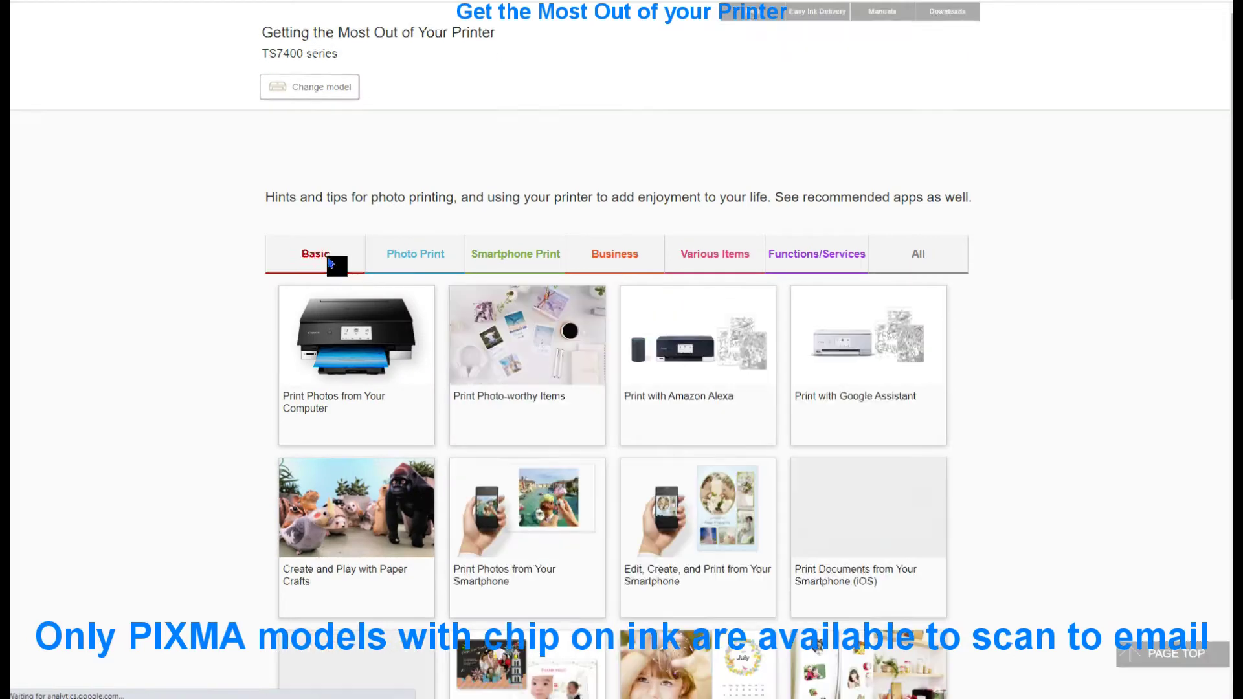
{"action": "left_click", "coordinate": [330, 262]}
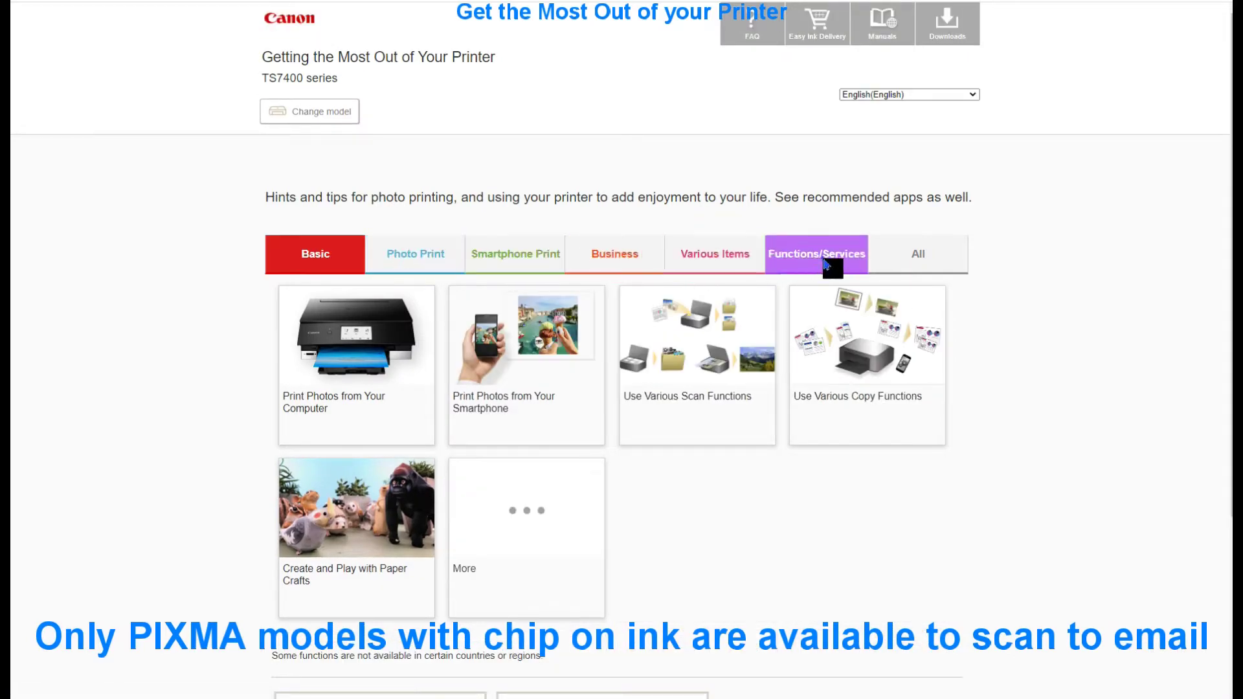
{"action": "left_click", "coordinate": [826, 260]}
{"action": "left_click", "coordinate": [921, 259]}
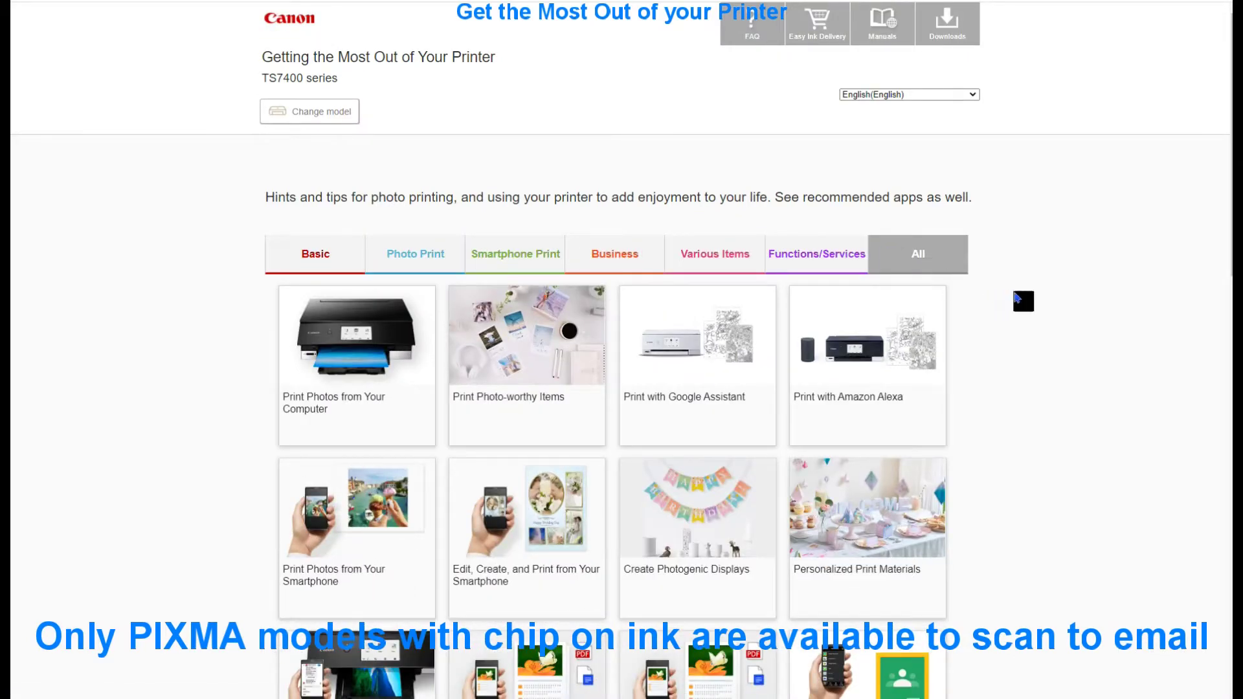
{"action": "scroll", "coordinate": [752, 372], "scroll_direction": "down", "scroll_amount": 3}
{"action": "scroll", "coordinate": [834, 427], "scroll_direction": "down", "scroll_amount": 3}
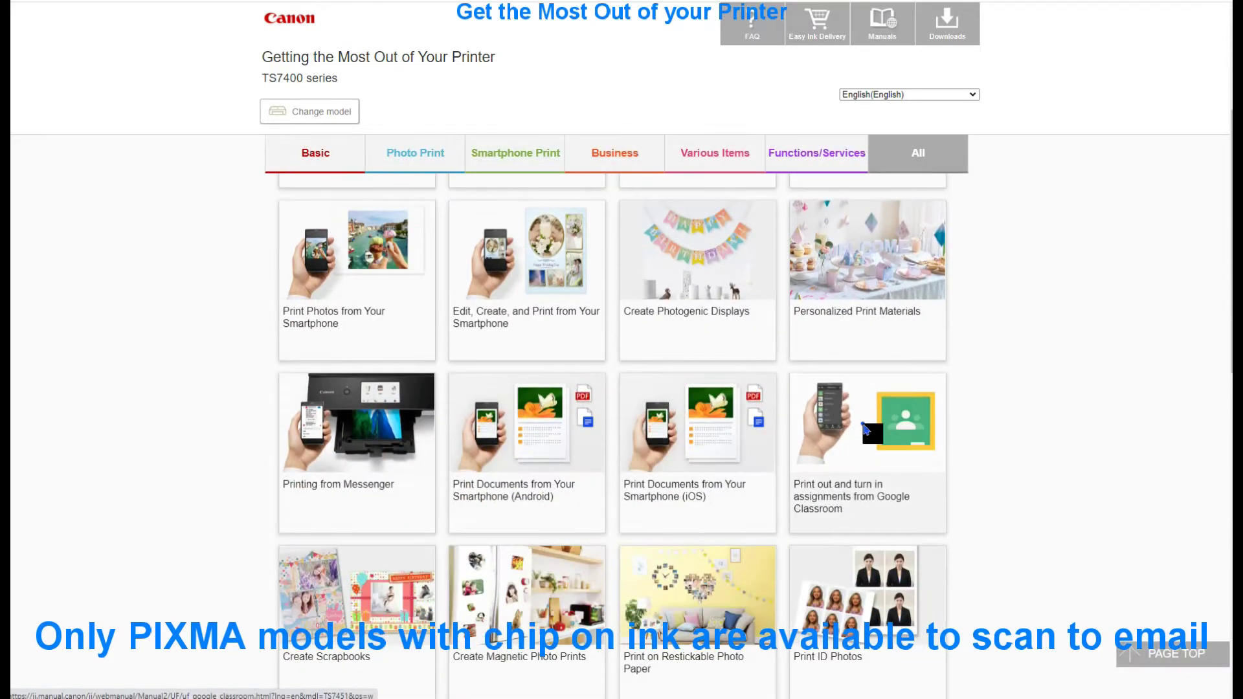
From the Google Classroom article's Preparation section, open the Cloud Link printer registration guide
{"action": "left_click", "coordinate": [865, 424]}
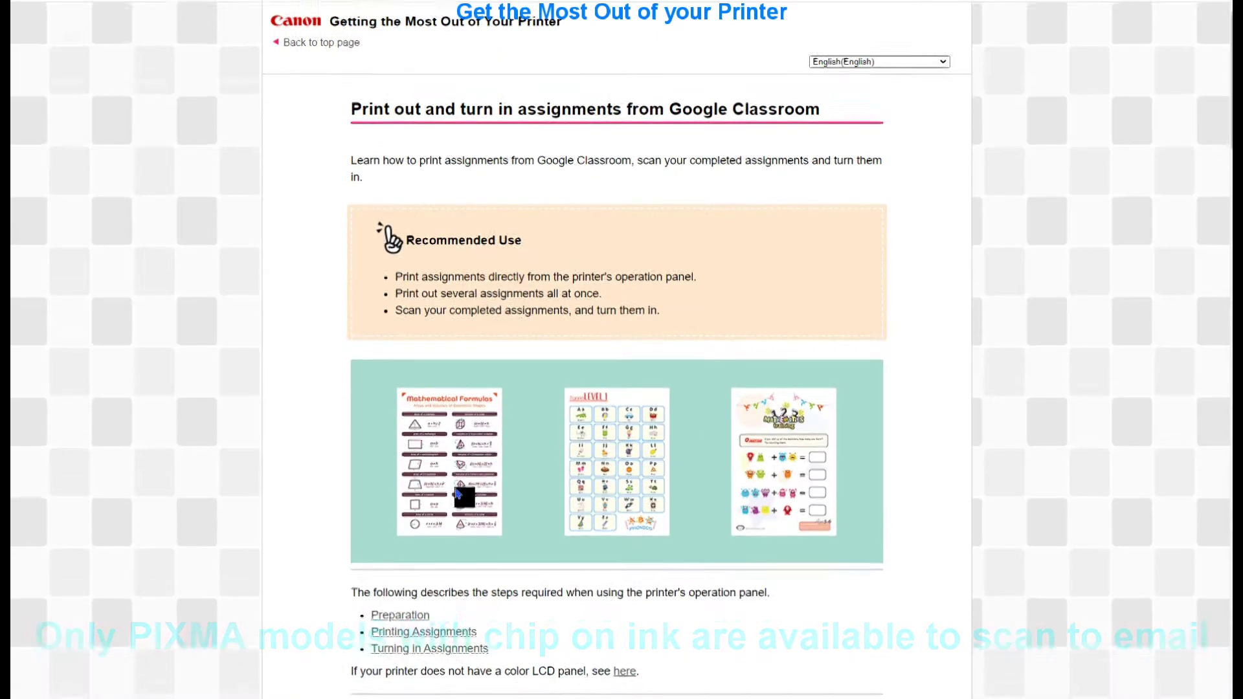
{"action": "scroll", "coordinate": [621, 388], "scroll_direction": "down", "scroll_amount": 3}
{"action": "left_click", "coordinate": [400, 430]}
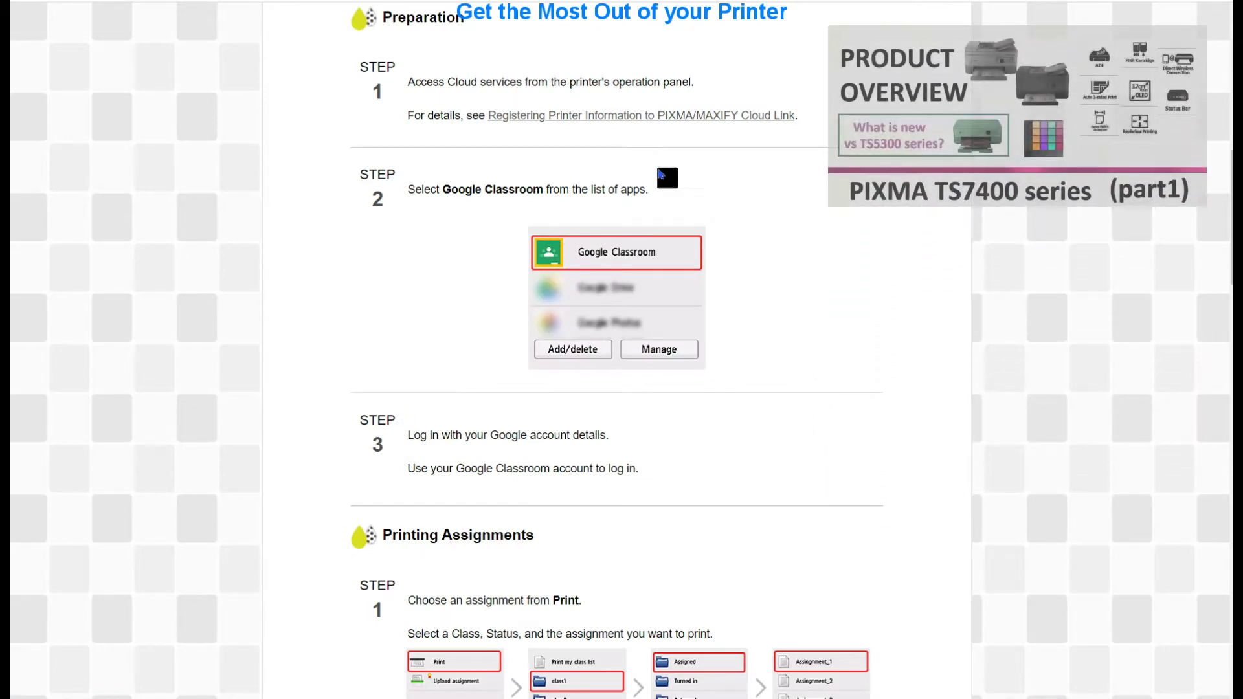
{"action": "left_click", "coordinate": [671, 116]}
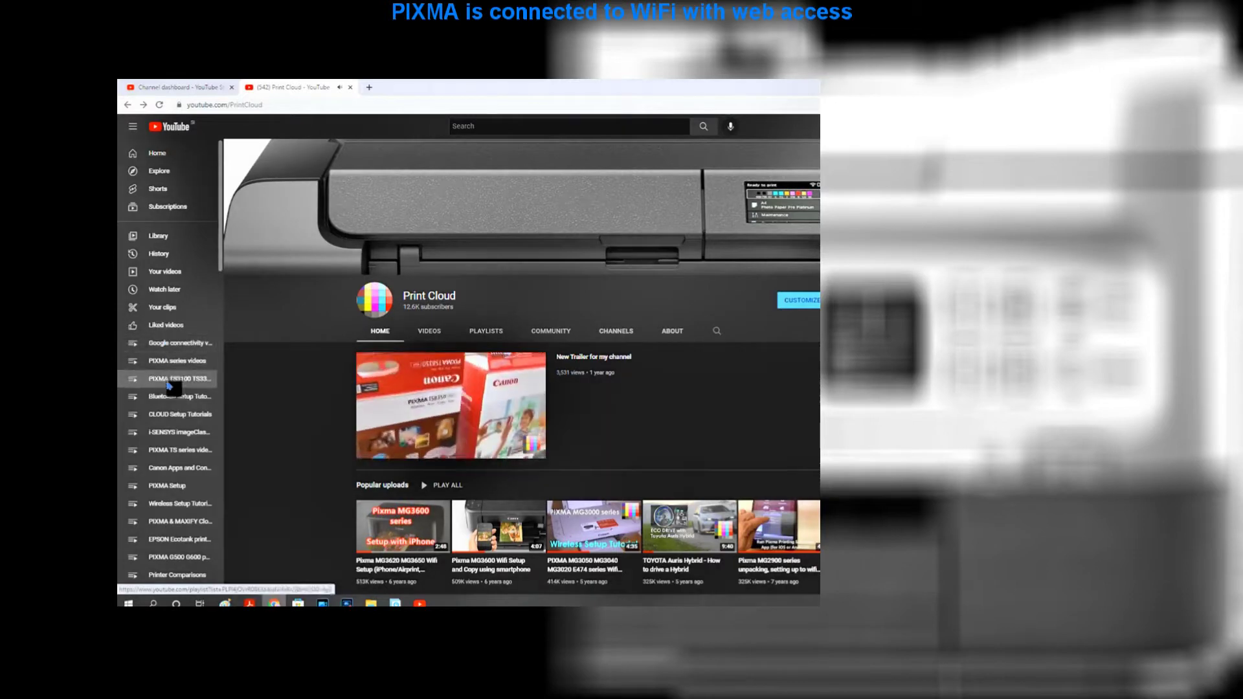
Open the Print Cloud channel's Wireless Setup Tutorials playlist on YouTube
{"action": "left_click", "coordinate": [174, 504]}
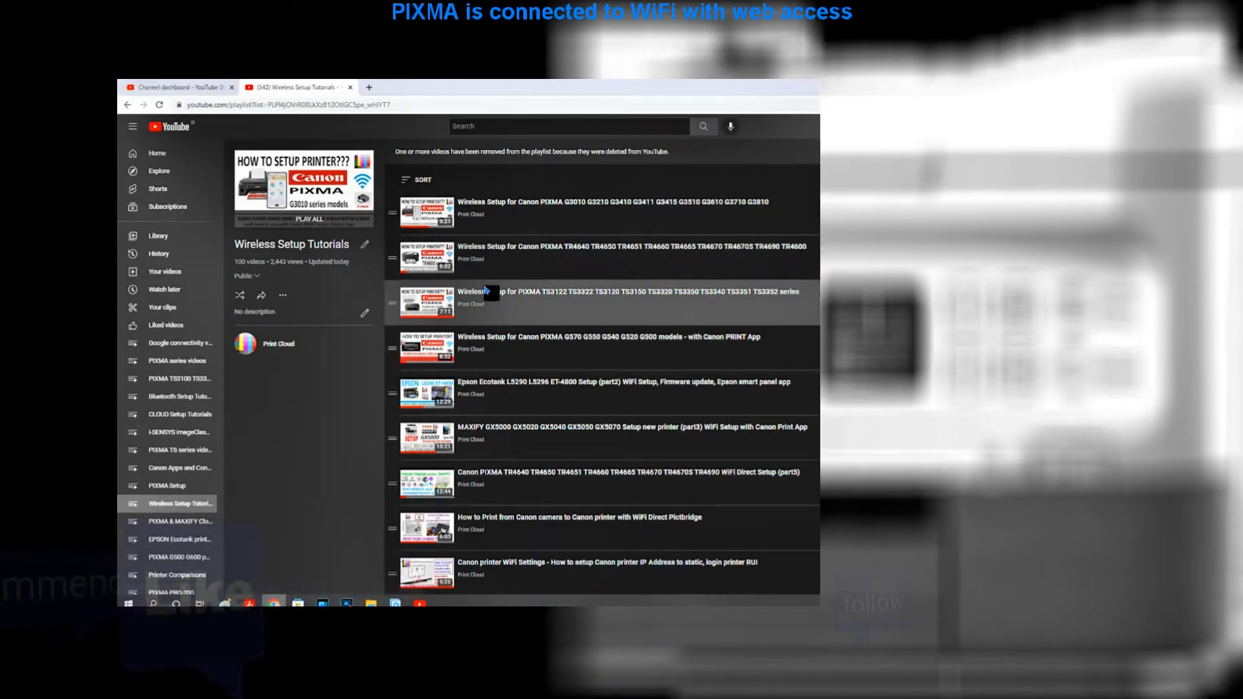
{"action": "scroll", "coordinate": [491, 334], "scroll_direction": "down", "scroll_amount": 4}
{"action": "scroll", "coordinate": [492, 340], "scroll_direction": "down", "scroll_amount": 4}
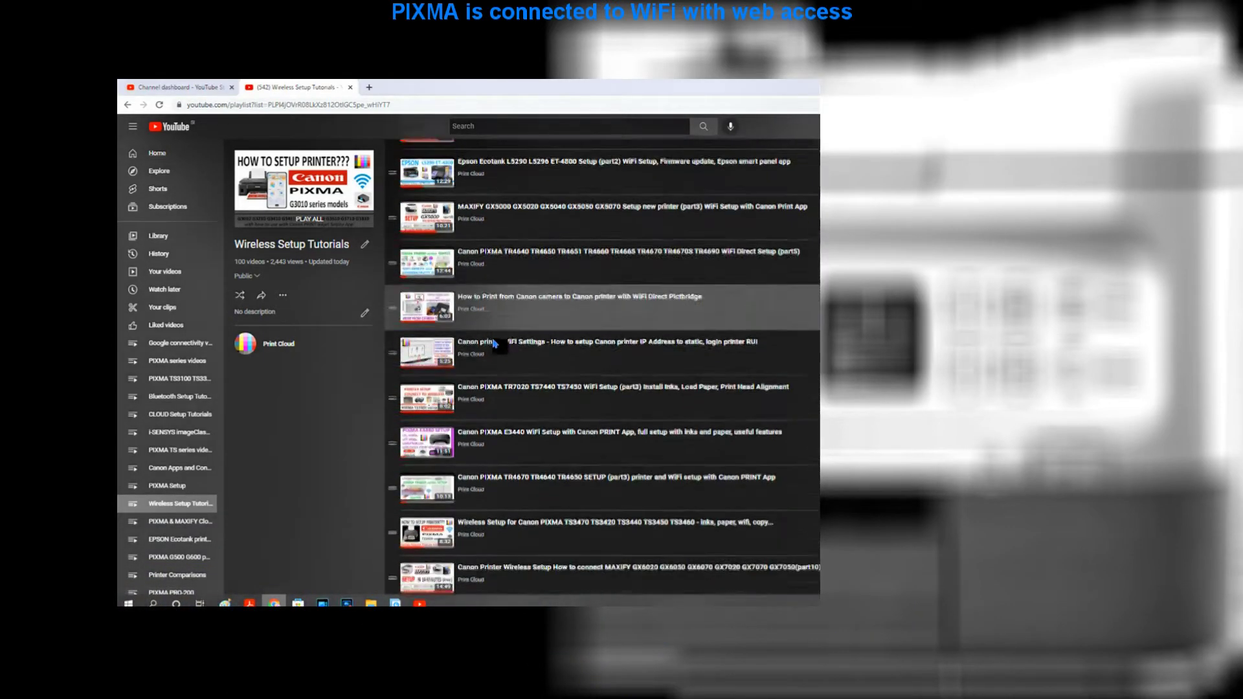
{"action": "scroll", "coordinate": [492, 344], "scroll_direction": "down", "scroll_amount": 3}
{"action": "scroll", "coordinate": [493, 345], "scroll_direction": "down", "scroll_amount": 3}
{"action": "scroll", "coordinate": [493, 345], "scroll_direction": "down", "scroll_amount": 3}
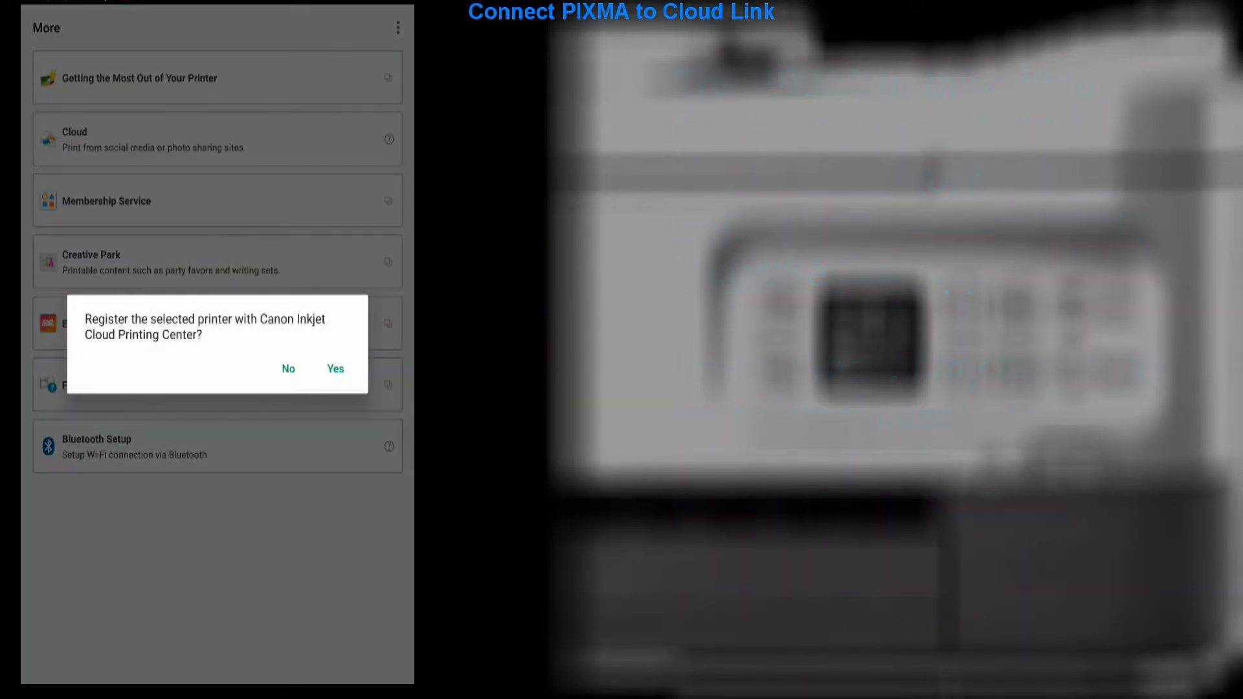
Register the printer to the cloud with Easy Authentication (Recommended), confirming on the printer prompt
{"action": "left_click", "coordinate": [335, 369]}
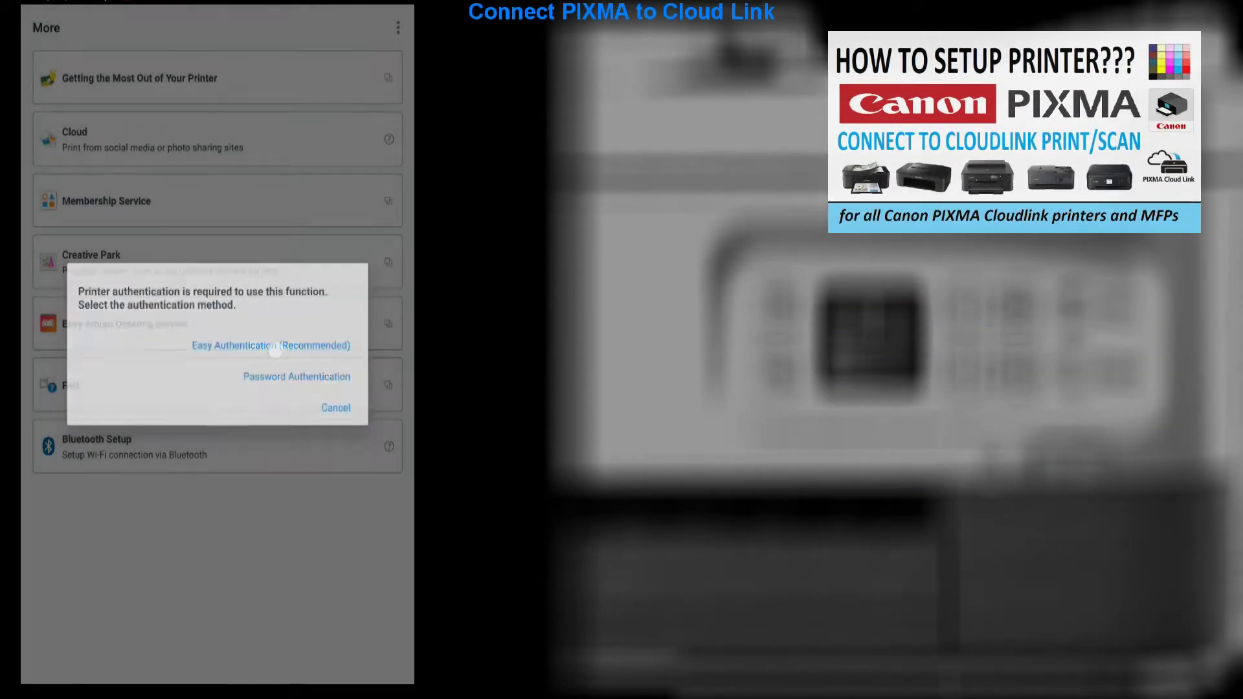
{"action": "left_click", "coordinate": [272, 345]}
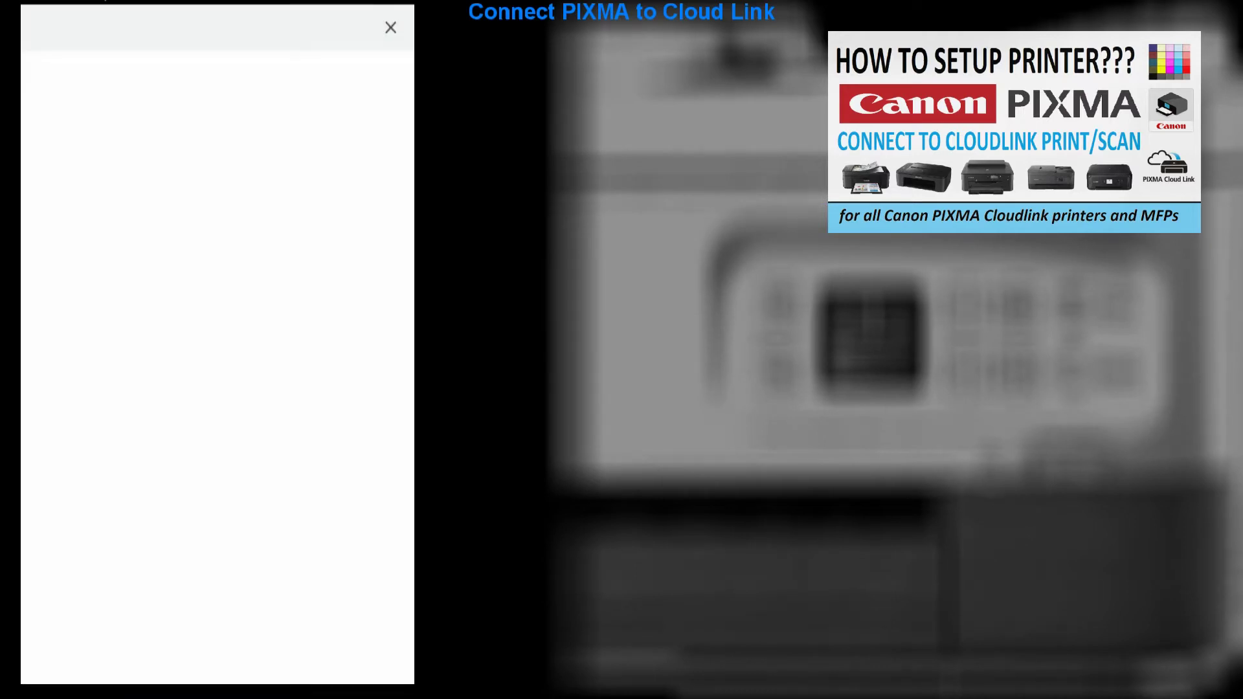
{"action": "left_click", "coordinate": [145, 219]}
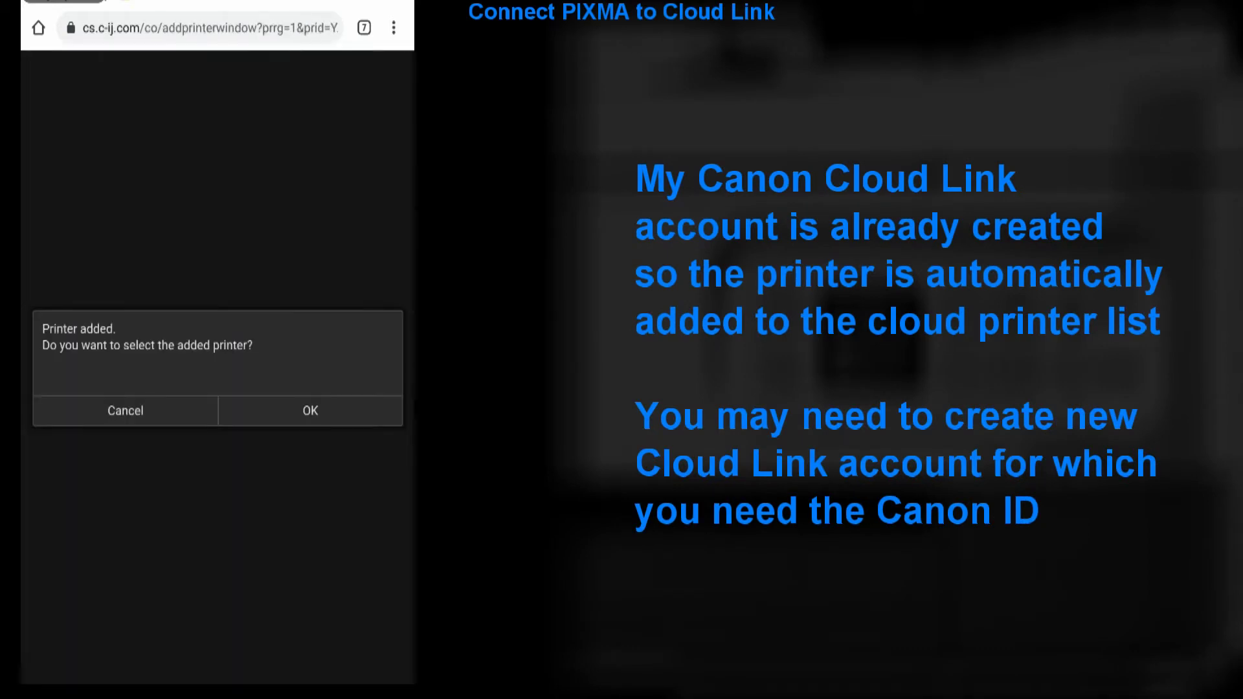
Dismiss Printer added and print the Google Drive sales report PDF on the TS7400 series
{"action": "left_click", "coordinate": [311, 411]}
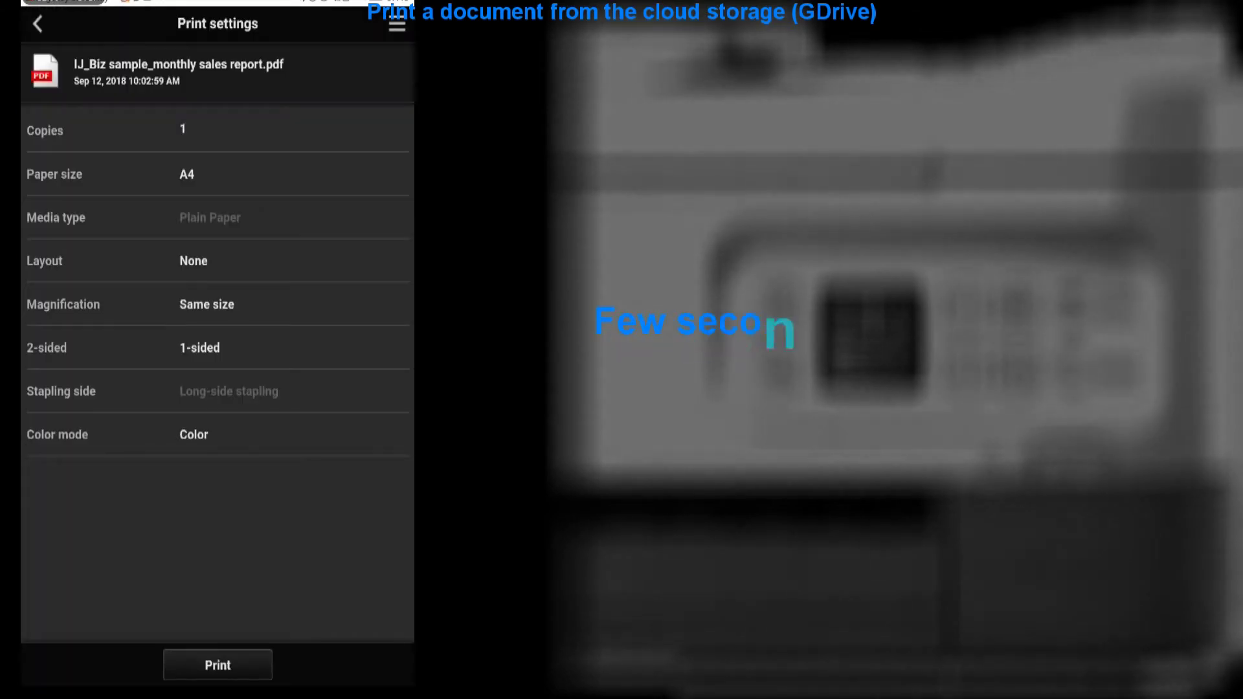
{"action": "left_click", "coordinate": [218, 665]}
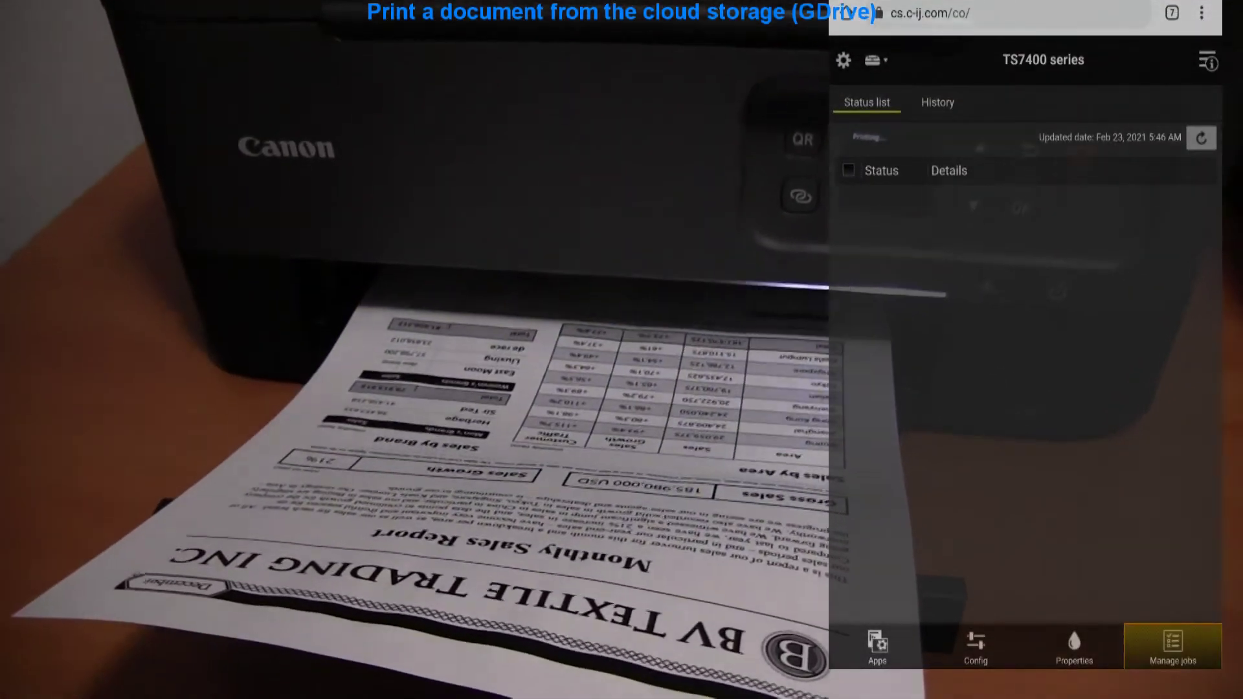
Show the History tab of Manage jobs in Cloud Printing Center
{"action": "left_click", "coordinate": [939, 102]}
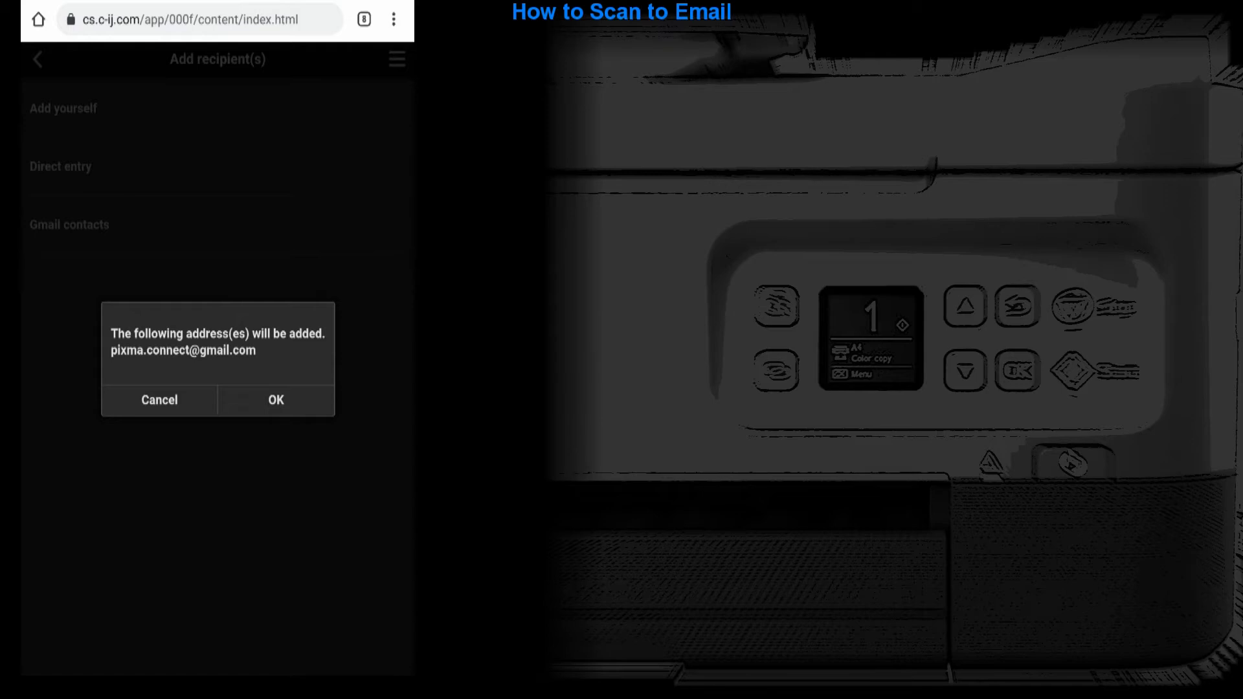
Add own address as recipient, skip the attachment password, and choose Doc (ADF simplex)
{"action": "left_click", "coordinate": [276, 398]}
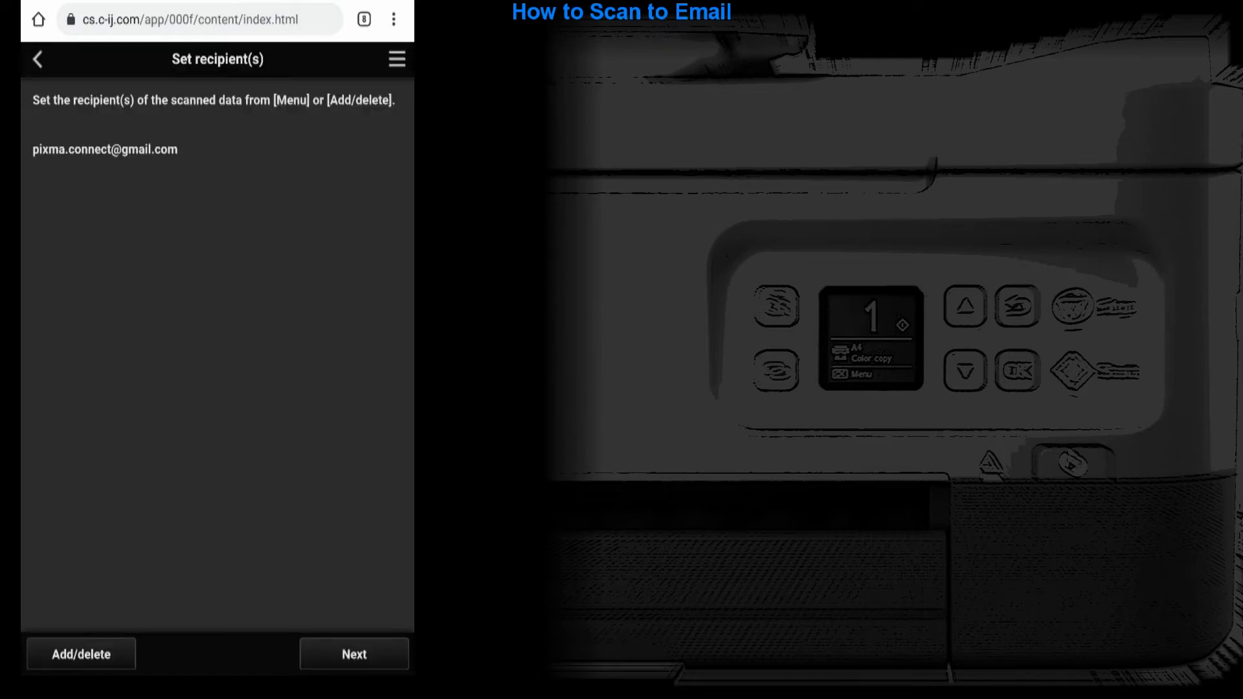
{"action": "left_click", "coordinate": [355, 655]}
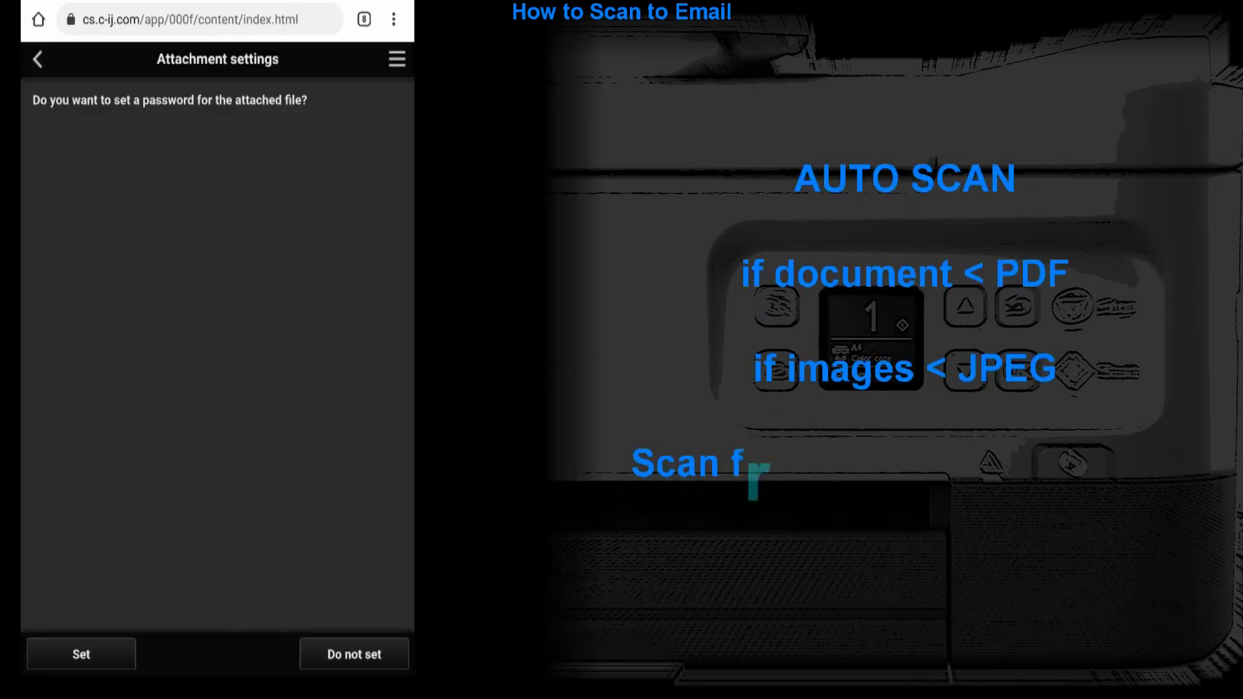
{"action": "left_click", "coordinate": [354, 655]}
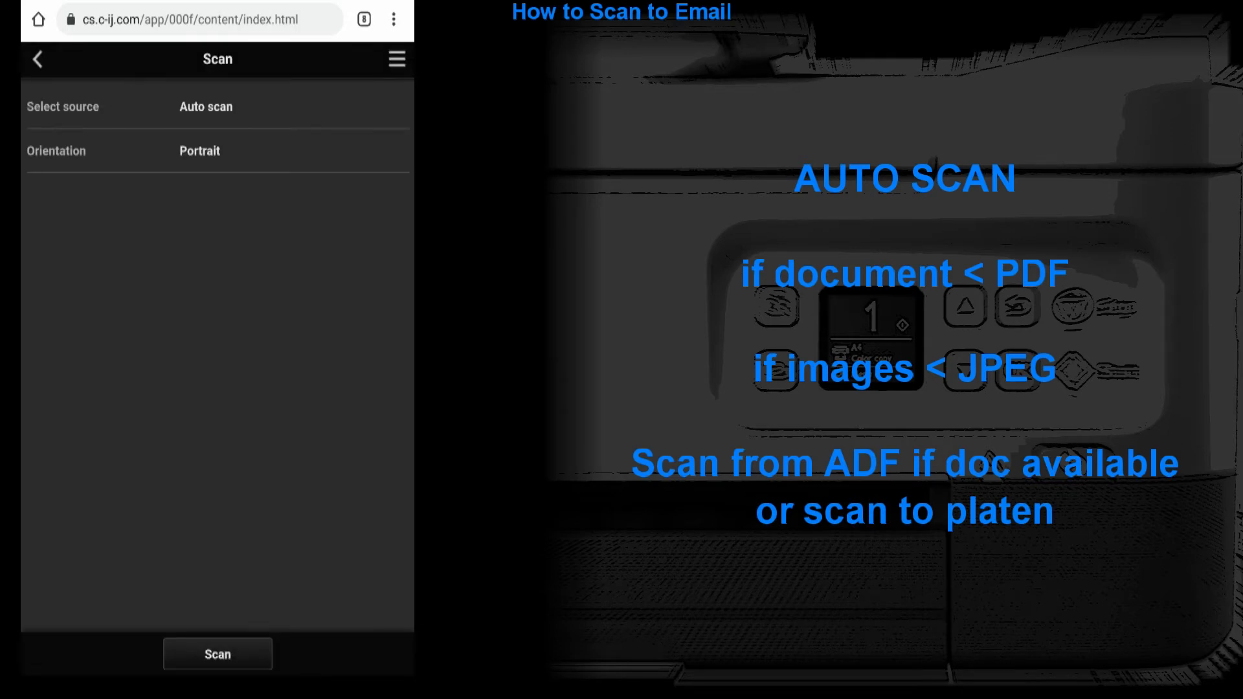
{"action": "left_click", "coordinate": [222, 103]}
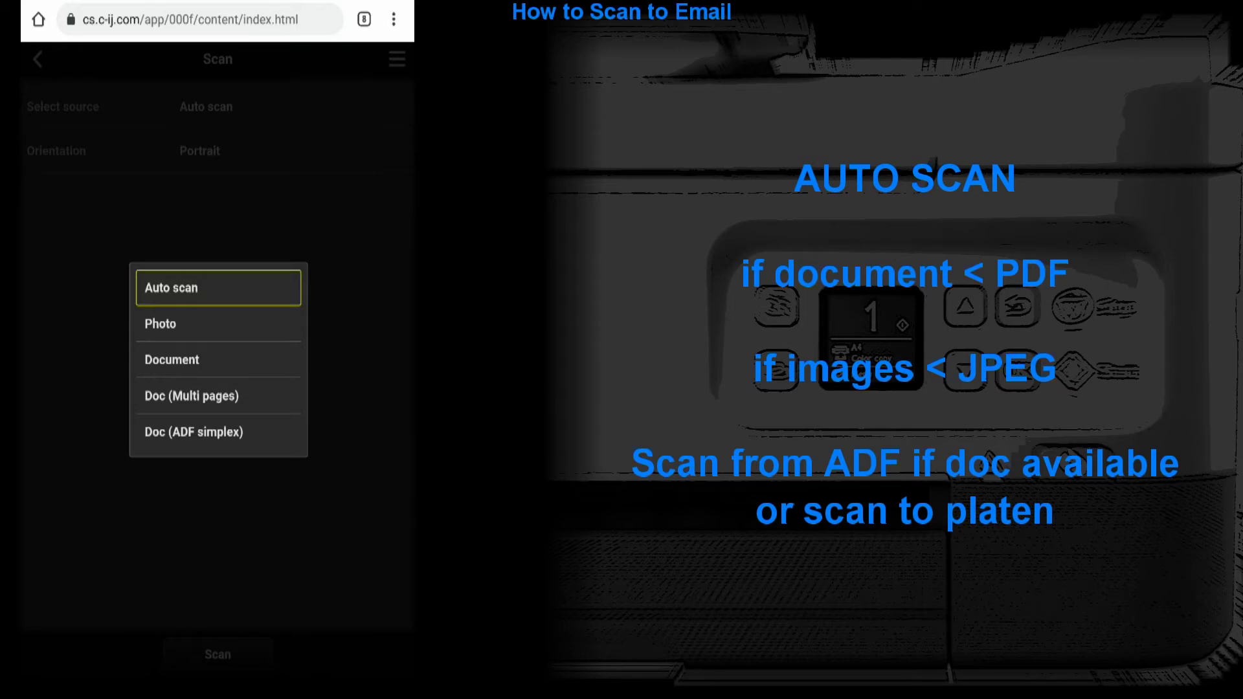
{"action": "left_click", "coordinate": [218, 433]}
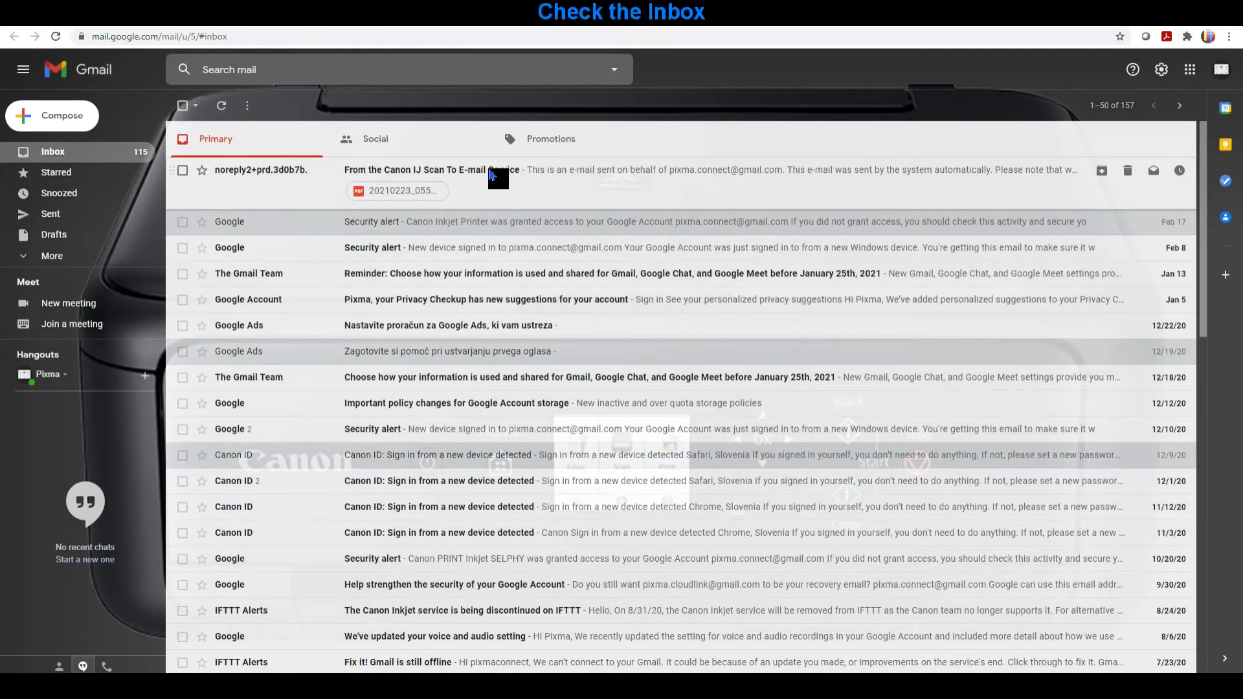
Open the Canon IJ Scan To E-mail Service email and zoom its PDF attachment three times
{"action": "left_click", "coordinate": [491, 173]}
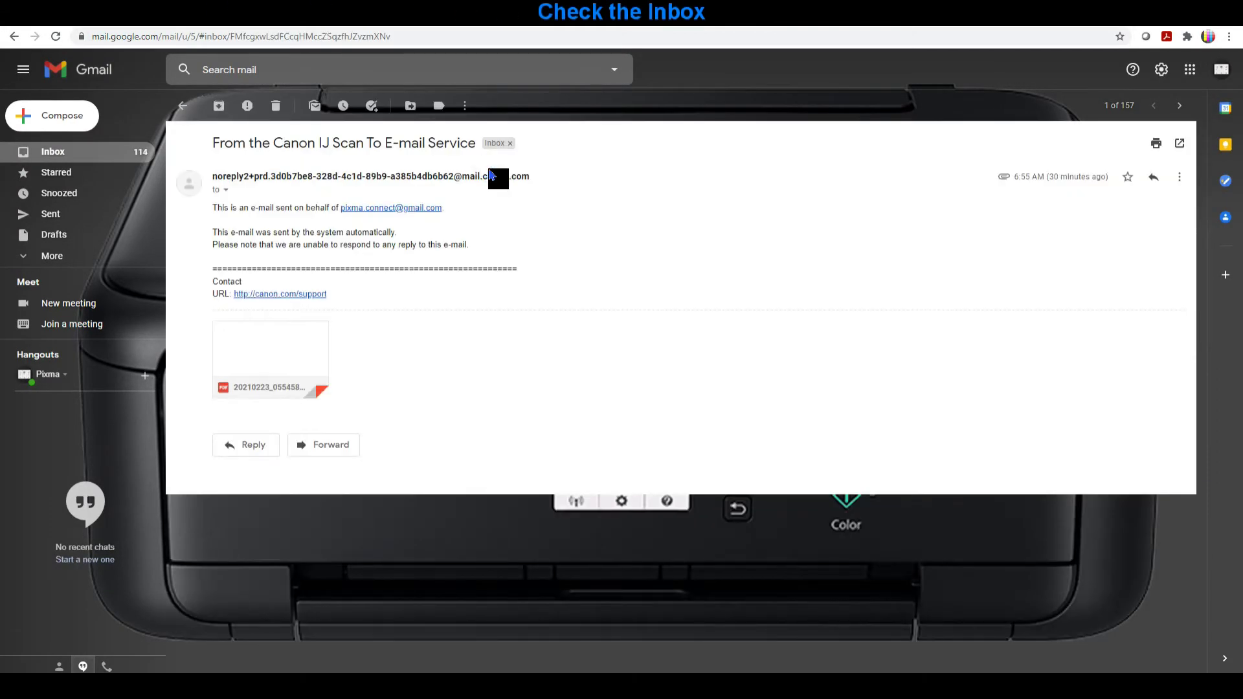
{"action": "left_click", "coordinate": [260, 351]}
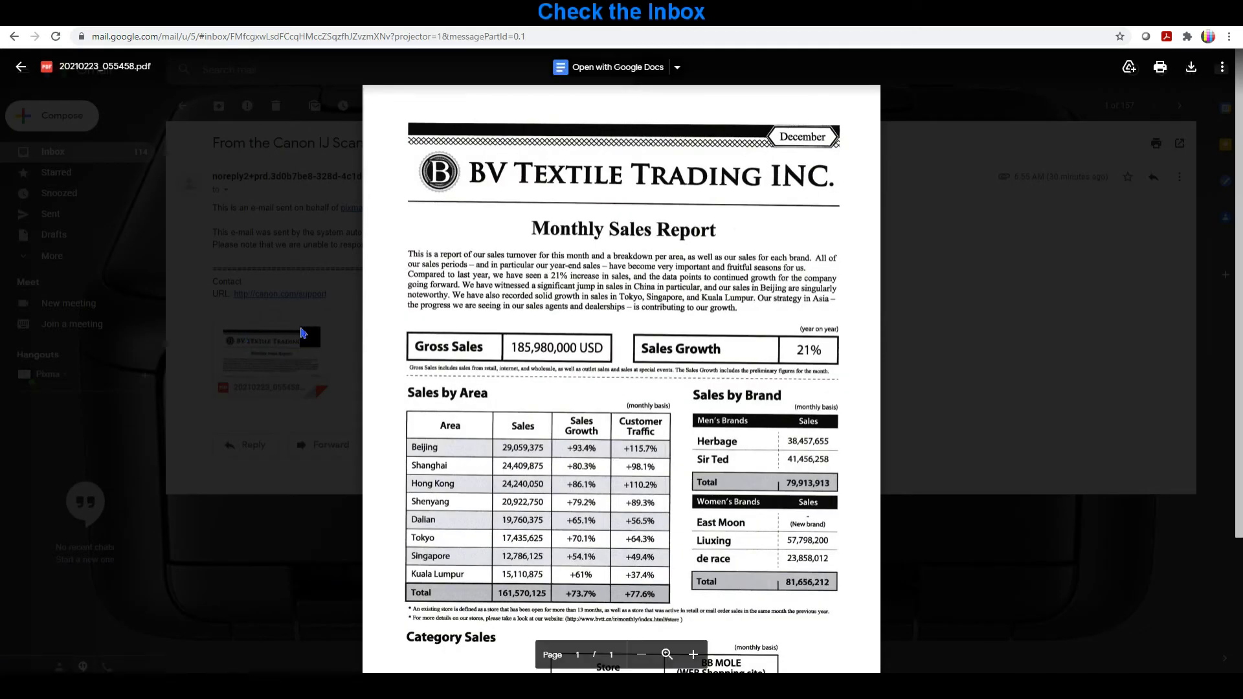
{"action": "scroll", "coordinate": [564, 369], "scroll_direction": "down", "scroll_amount": 4}
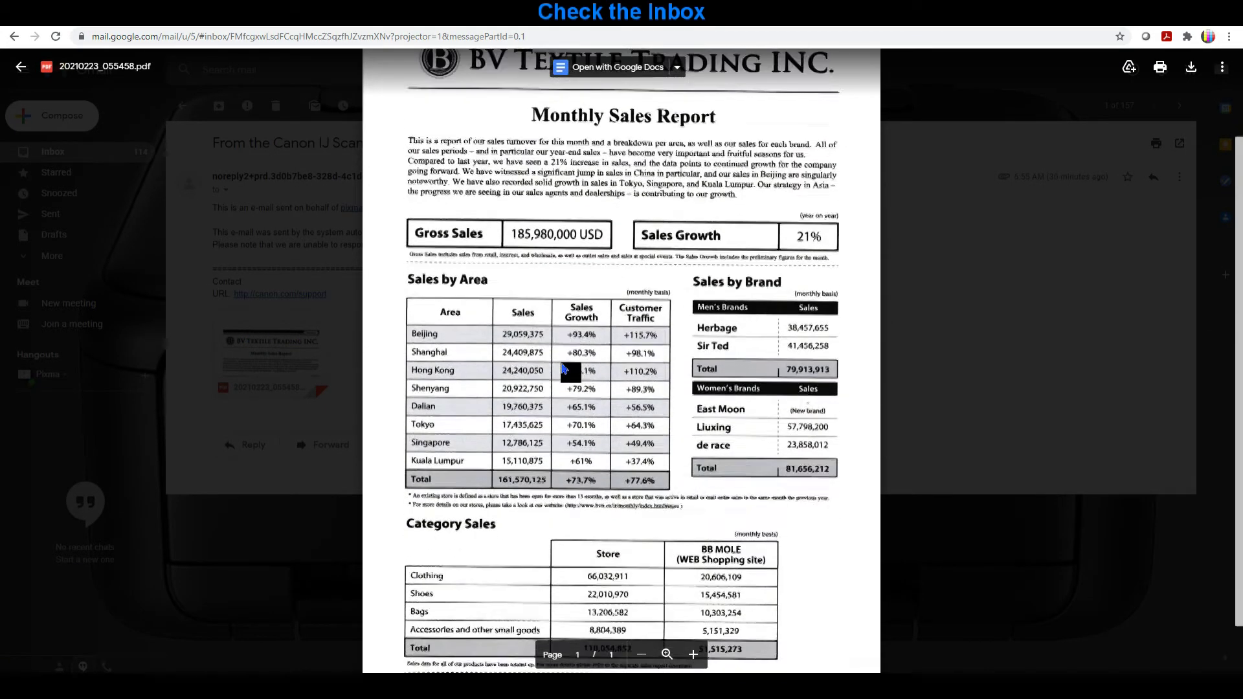
{"action": "scroll", "coordinate": [564, 369], "scroll_direction": "up", "scroll_amount": 4}
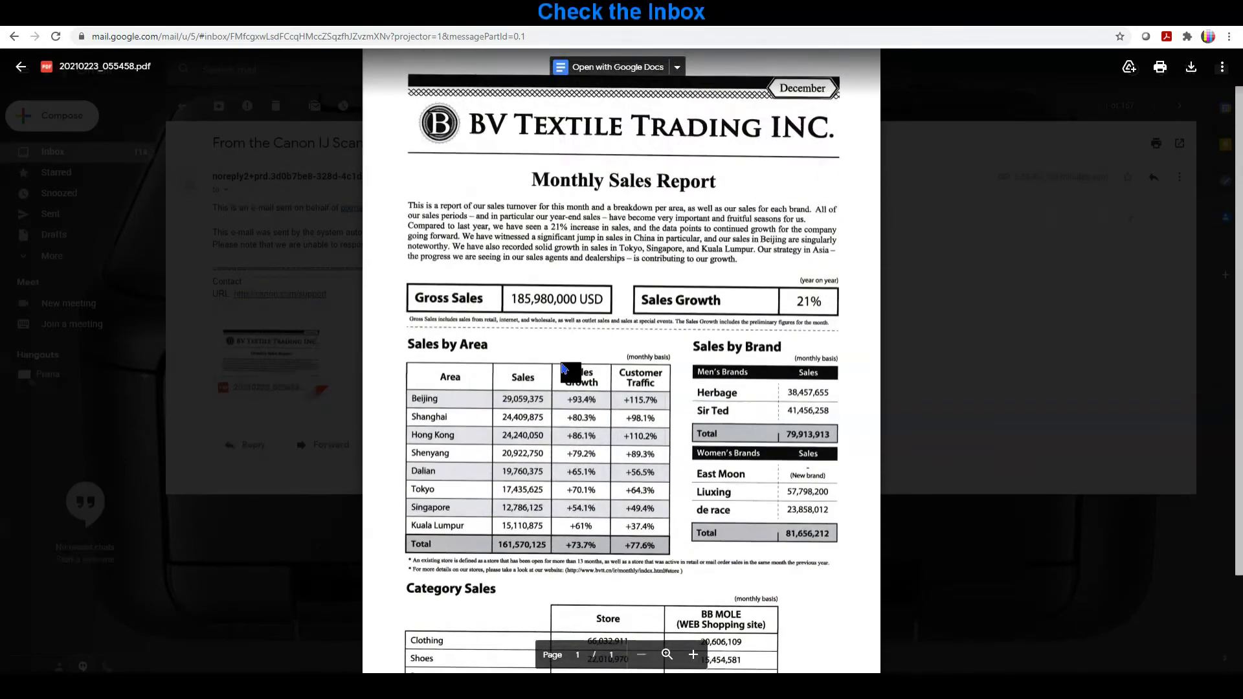
{"action": "left_click", "coordinate": [667, 658]}
{"action": "left_click", "coordinate": [666, 658]}
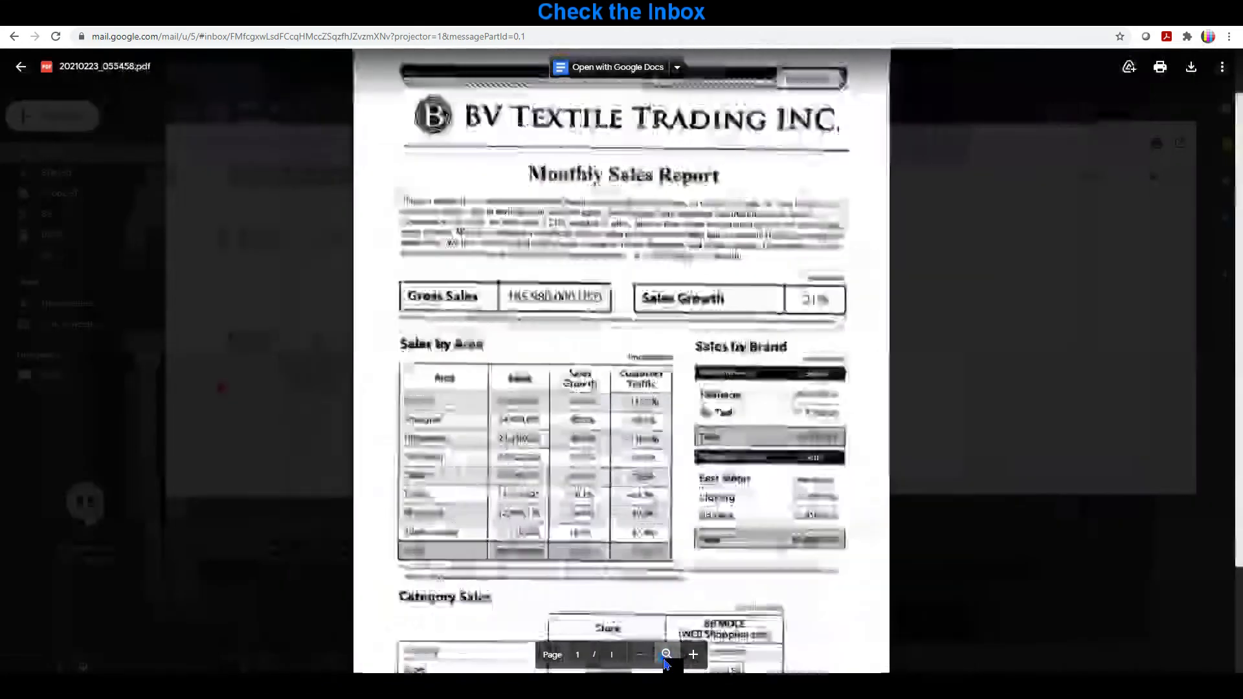
{"action": "left_click", "coordinate": [667, 658]}
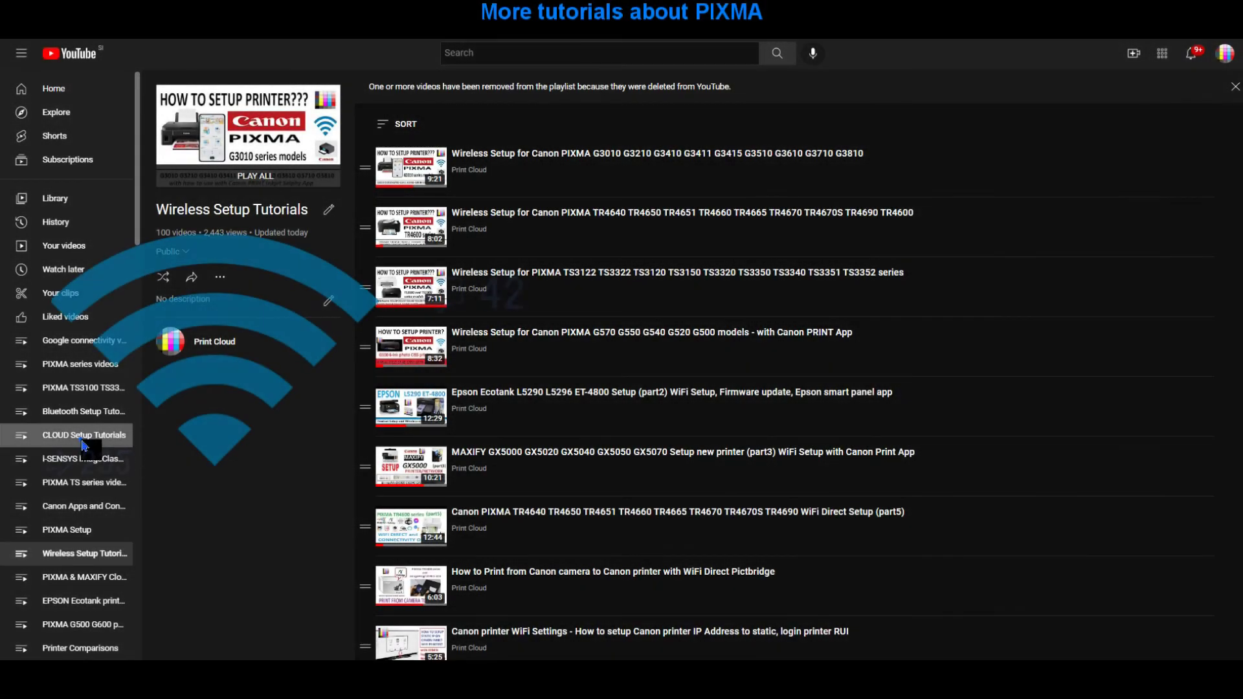
Open the CLOUD Setup Tutorials, Internet of Things, then VLOGs and Product Reviews playlists
{"action": "left_click", "coordinate": [84, 435]}
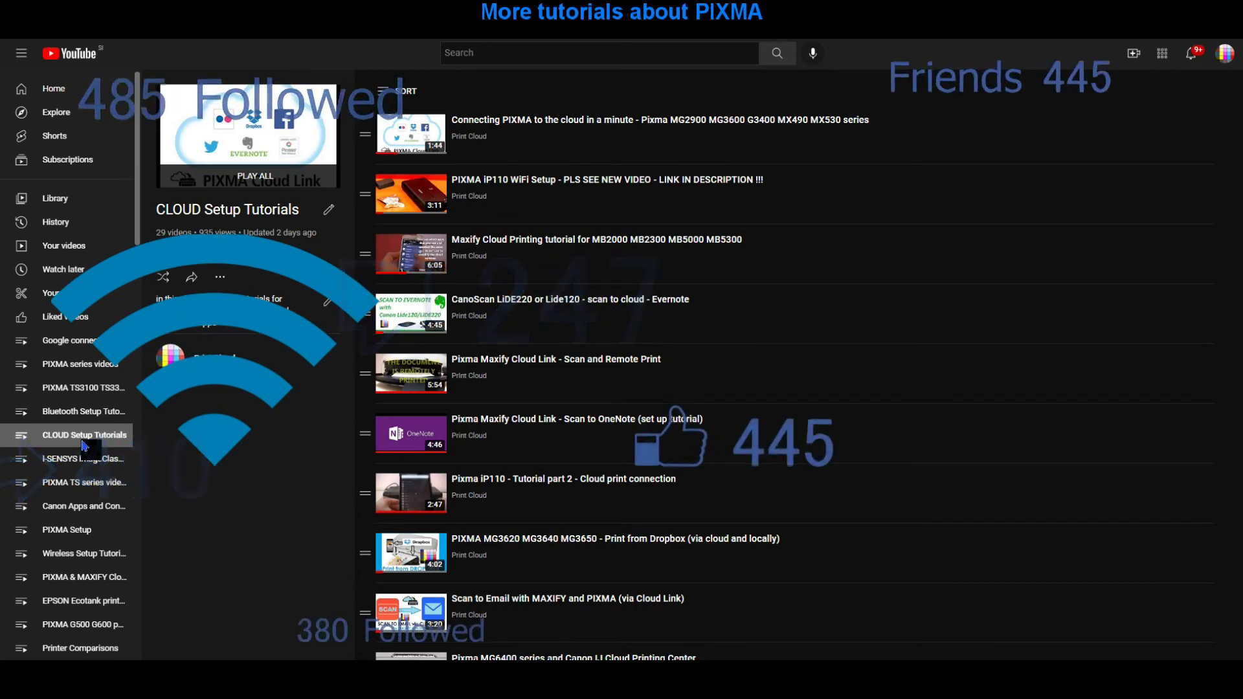
{"action": "scroll", "coordinate": [84, 443], "scroll_direction": "down", "scroll_amount": 5}
{"action": "scroll", "coordinate": [84, 443], "scroll_direction": "down", "scroll_amount": 5}
{"action": "scroll", "coordinate": [83, 444], "scroll_direction": "down", "scroll_amount": 5}
{"action": "scroll", "coordinate": [84, 444], "scroll_direction": "down", "scroll_amount": 3}
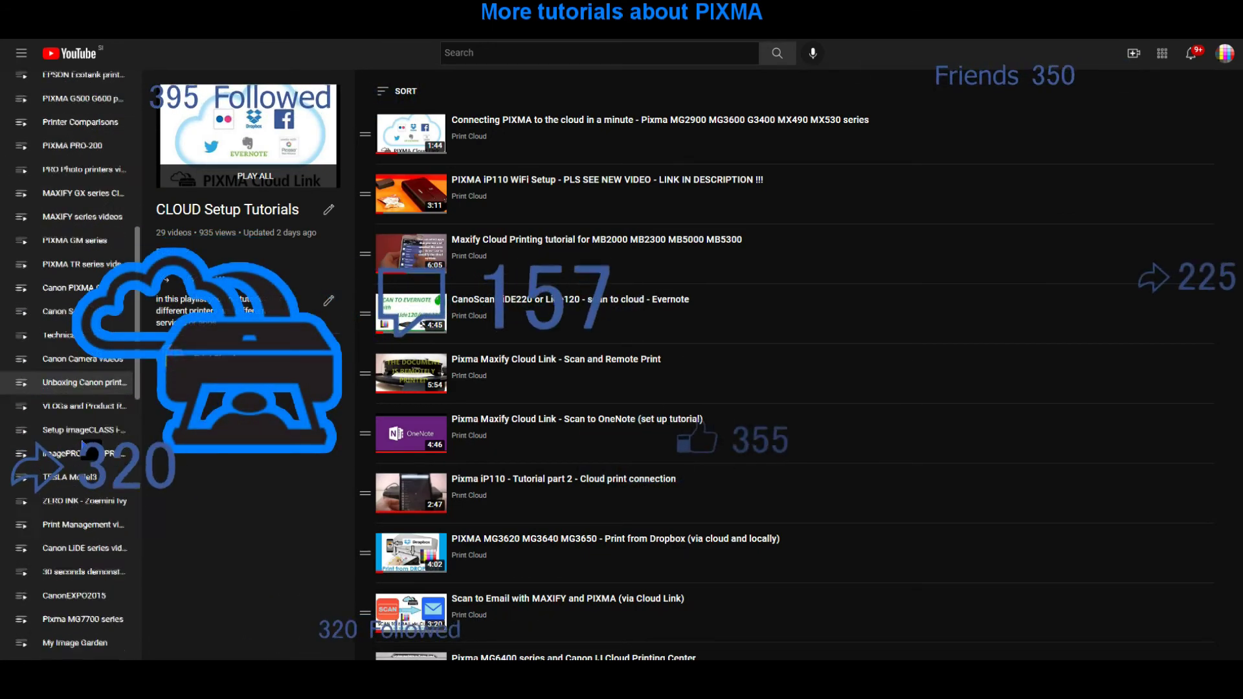
{"action": "scroll", "coordinate": [89, 447], "scroll_direction": "down", "scroll_amount": 4}
{"action": "scroll", "coordinate": [86, 437], "scroll_direction": "down", "scroll_amount": 4}
{"action": "scroll", "coordinate": [80, 427], "scroll_direction": "down", "scroll_amount": 3}
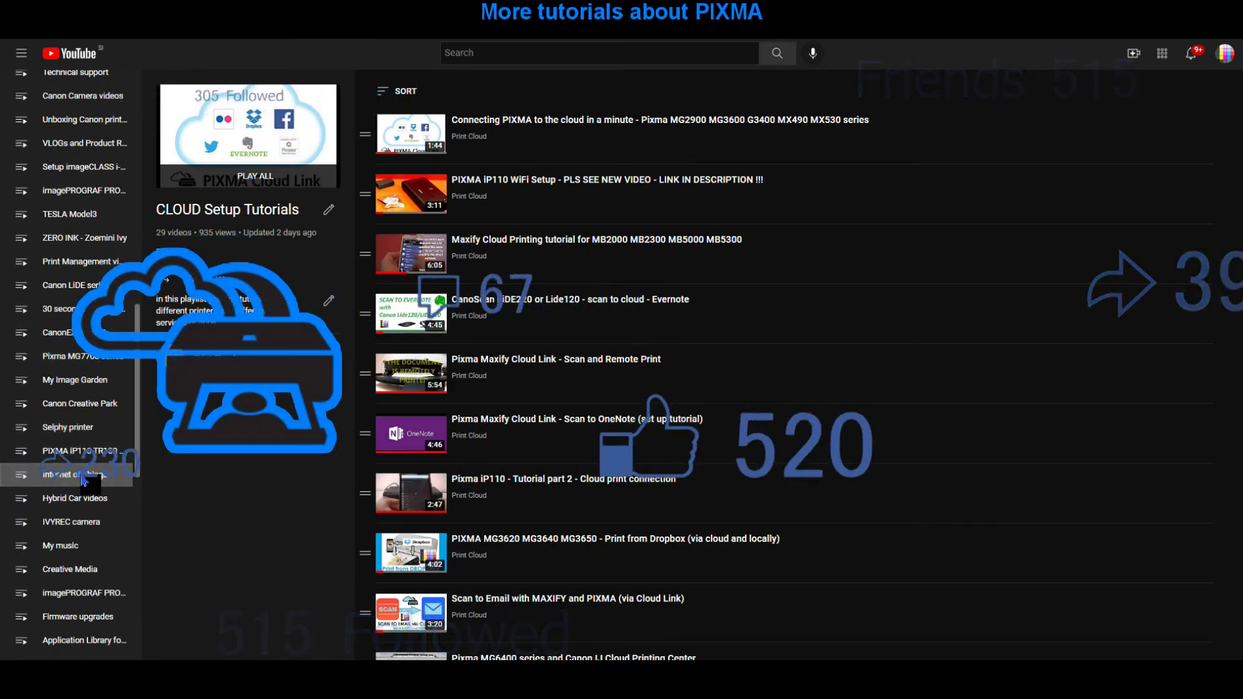
{"action": "left_click", "coordinate": [86, 475]}
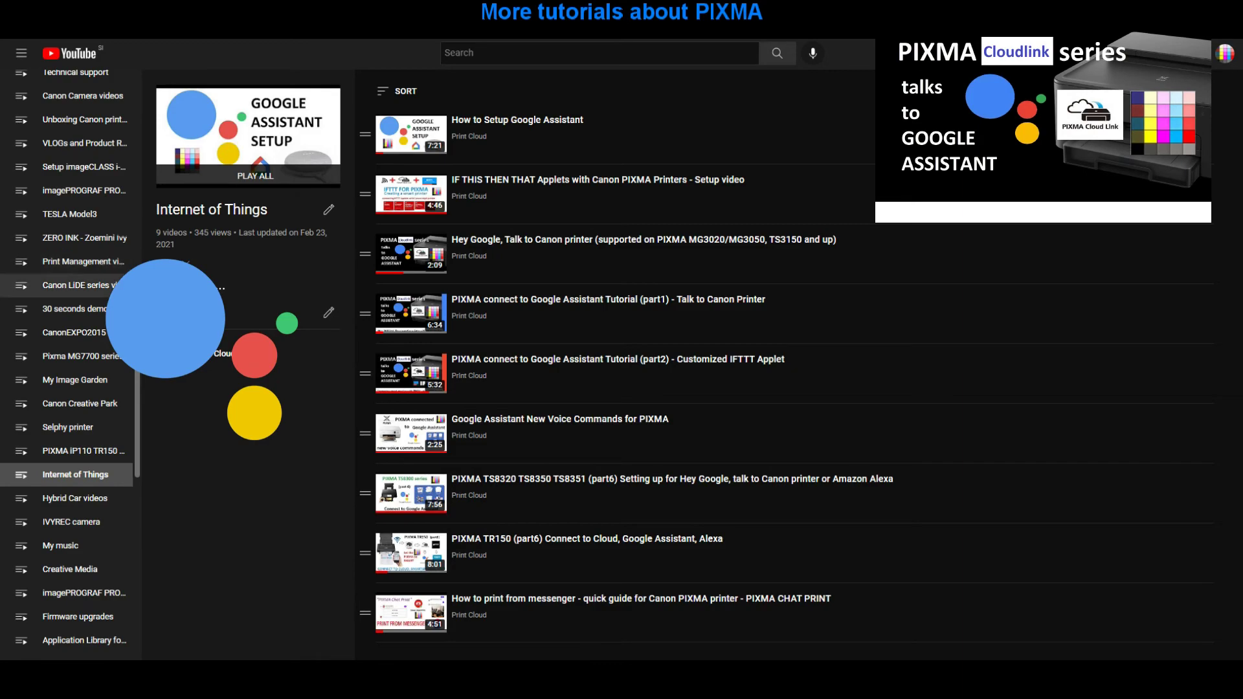
{"action": "left_click", "coordinate": [83, 142]}
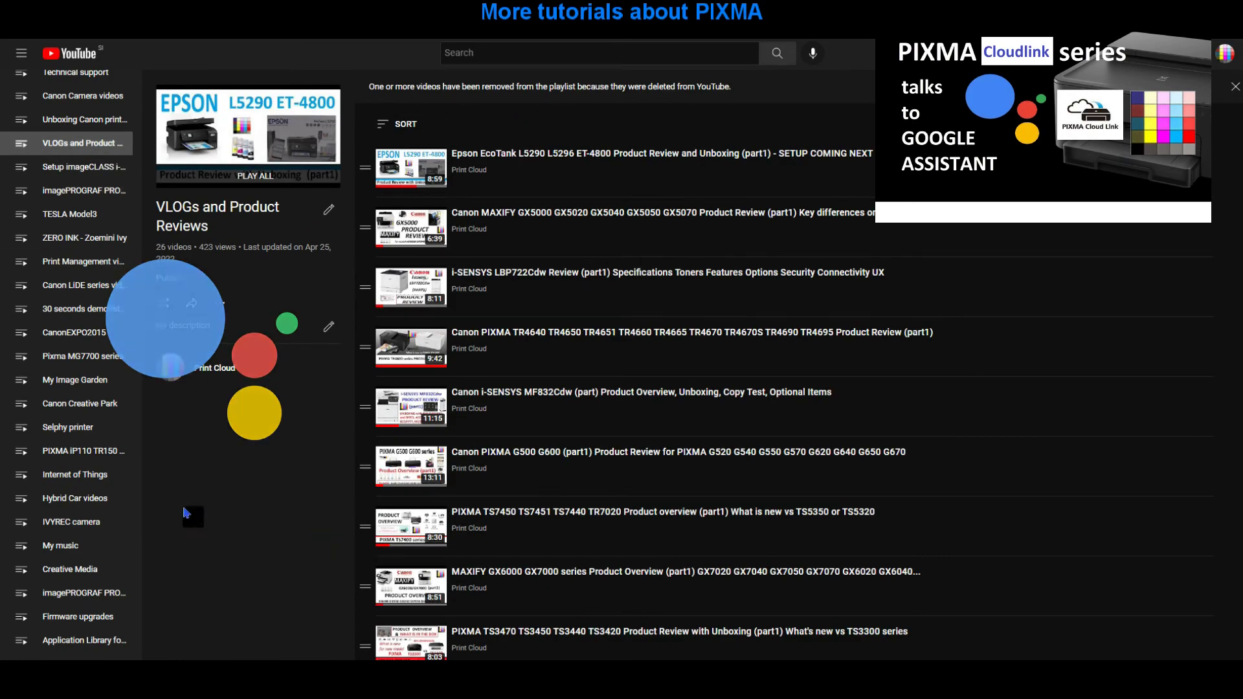